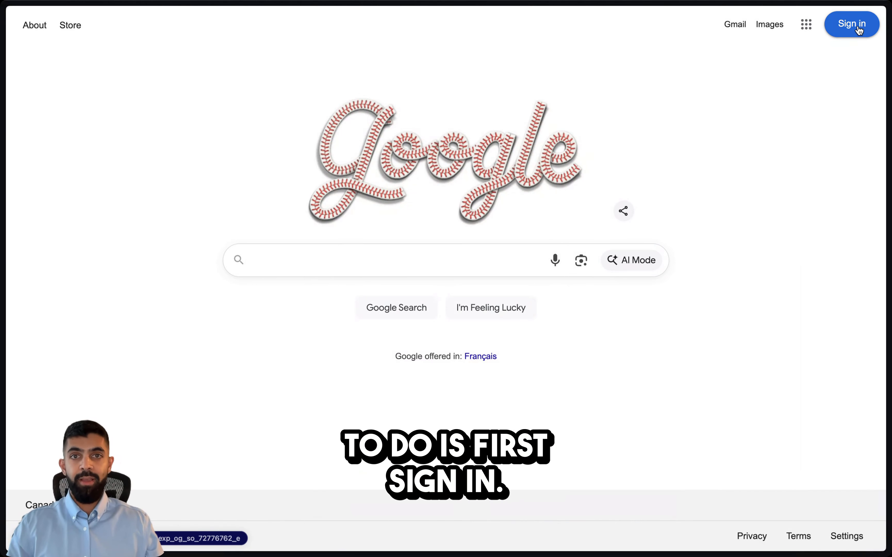
Sign in to the garage's saved Google account by entering its password.
click(857, 34)
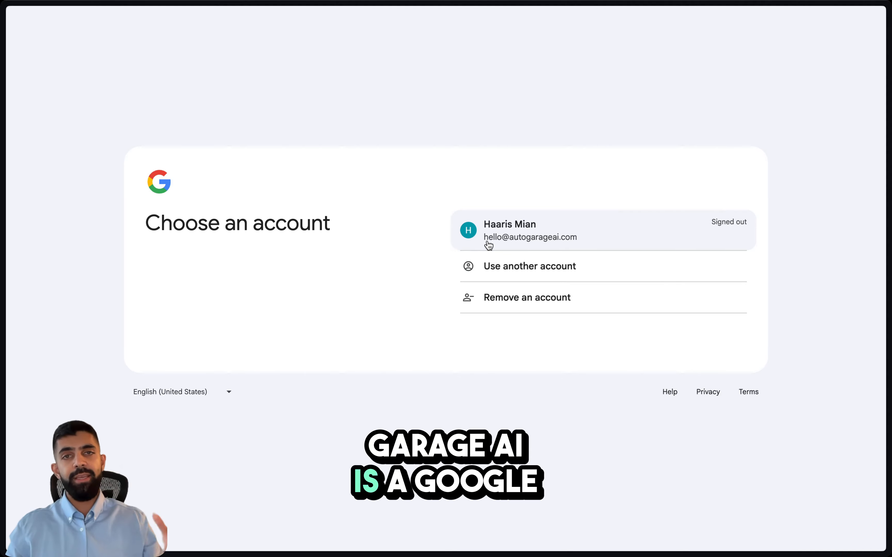
click(536, 246)
click(597, 252)
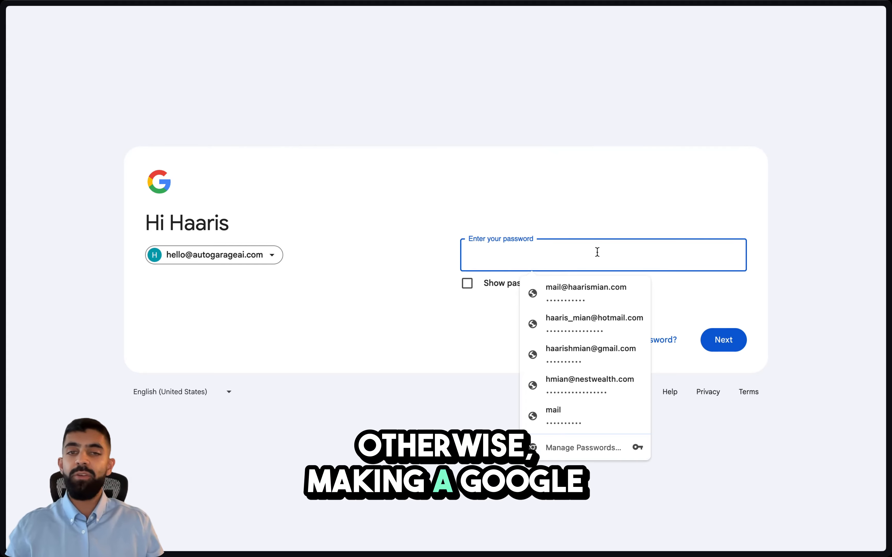
text(••••••••••)
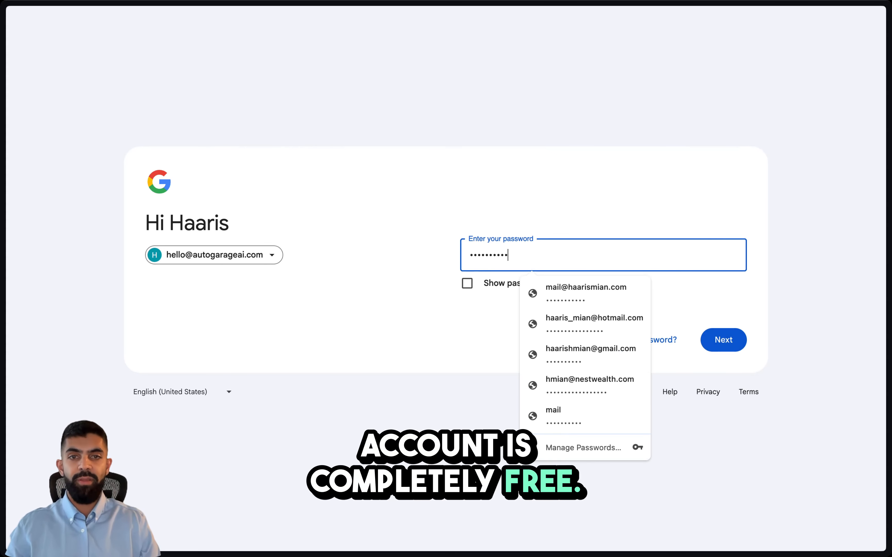
text(•)
click(725, 345)
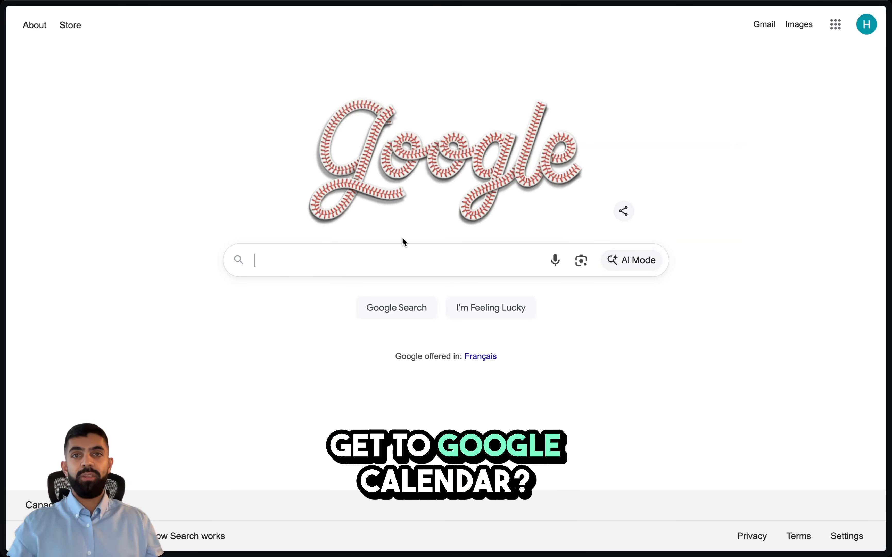
Search Google for 'google calendar' and open Google Calendar from the results.
click(835, 30)
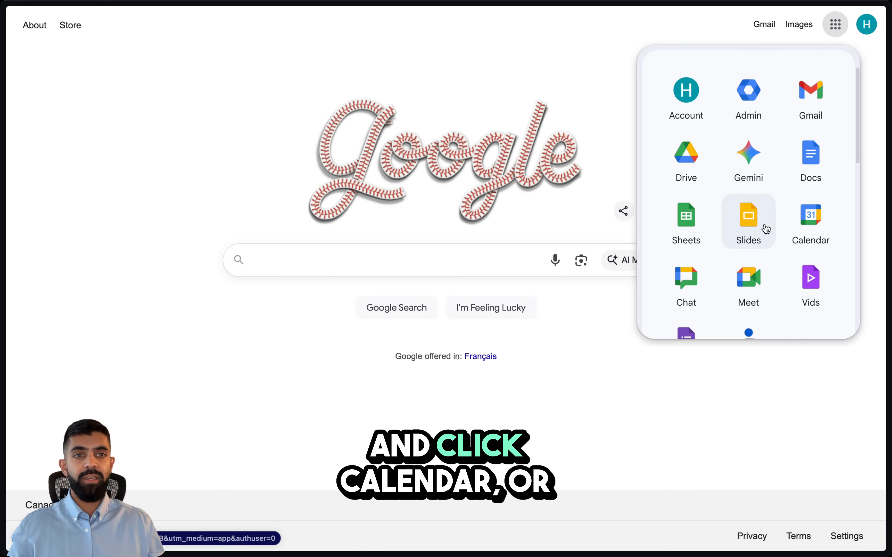
click(271, 260)
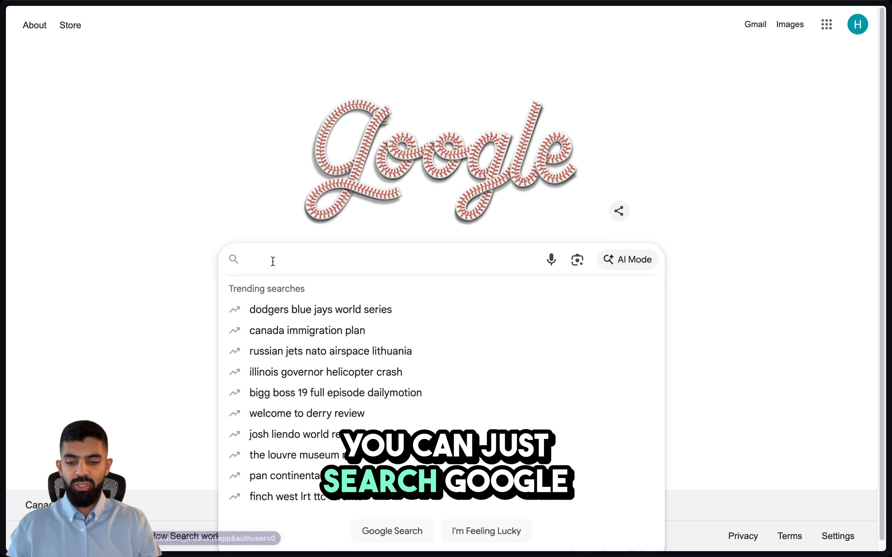
text(google calendar)
key(Return)
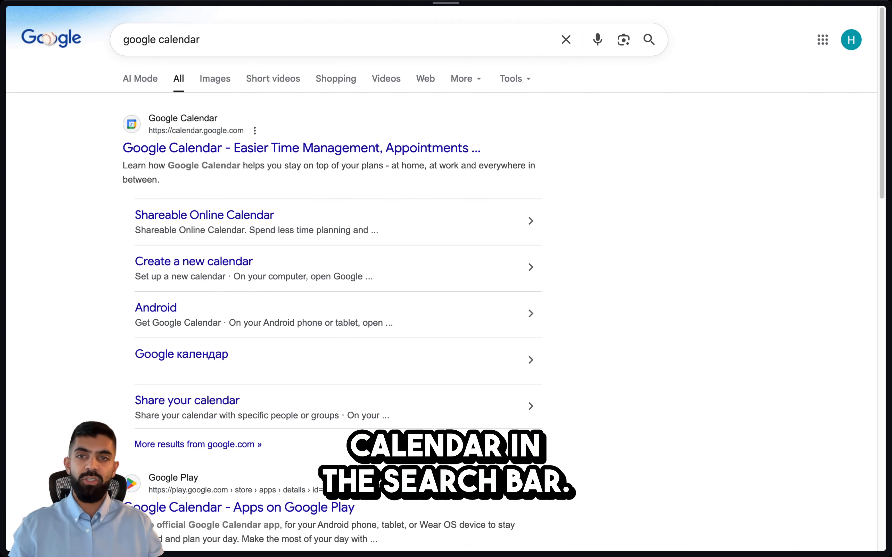
click(206, 149)
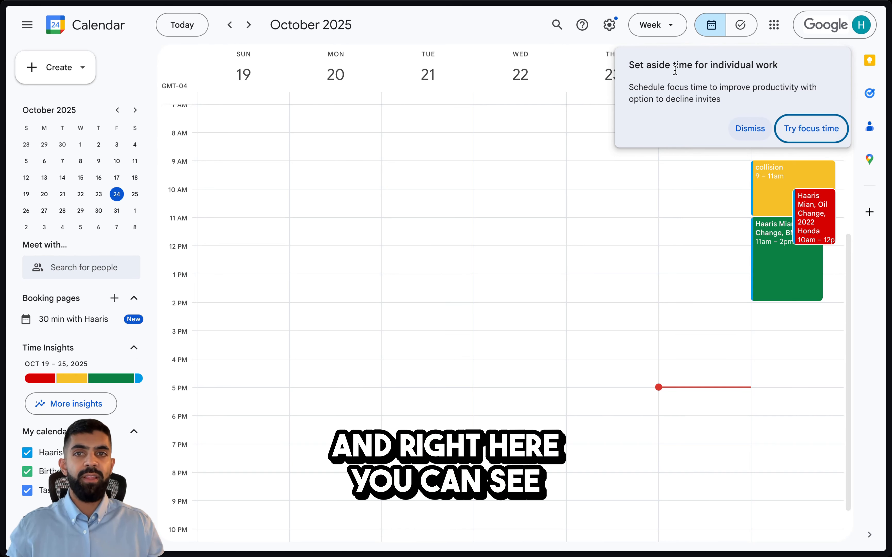
Dismiss the focus-time tip and switch the calendar to Month view.
click(762, 128)
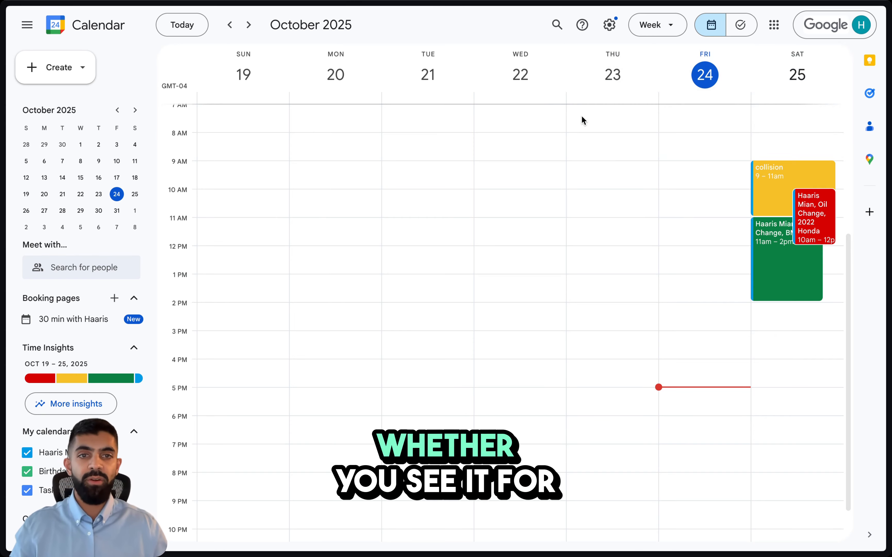
click(674, 27)
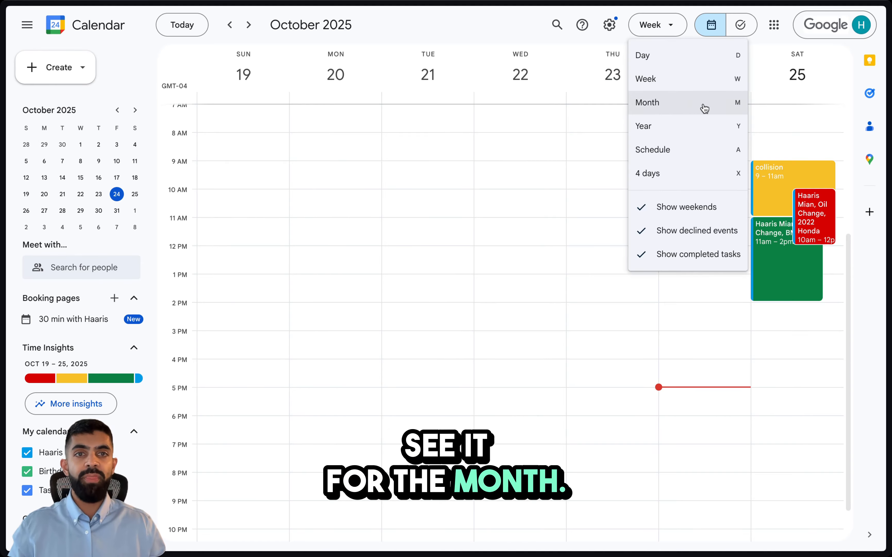
click(657, 28)
click(667, 28)
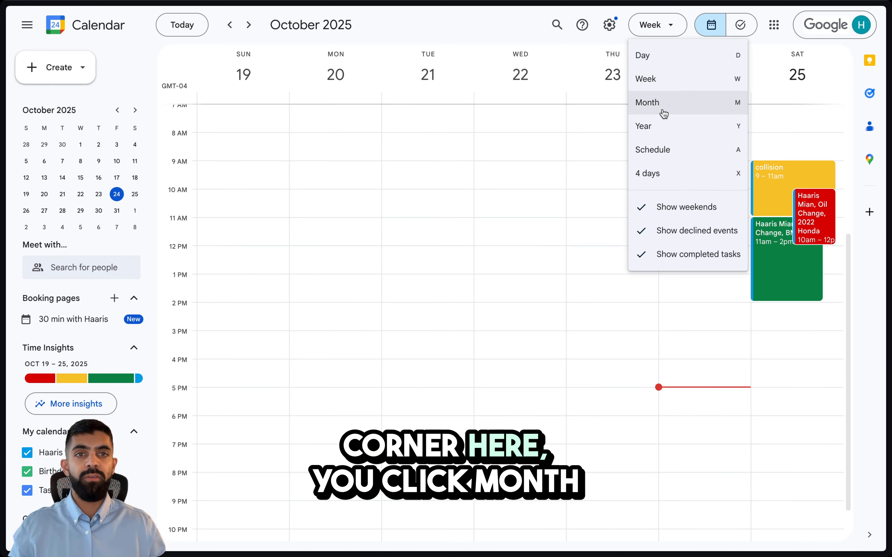
click(663, 111)
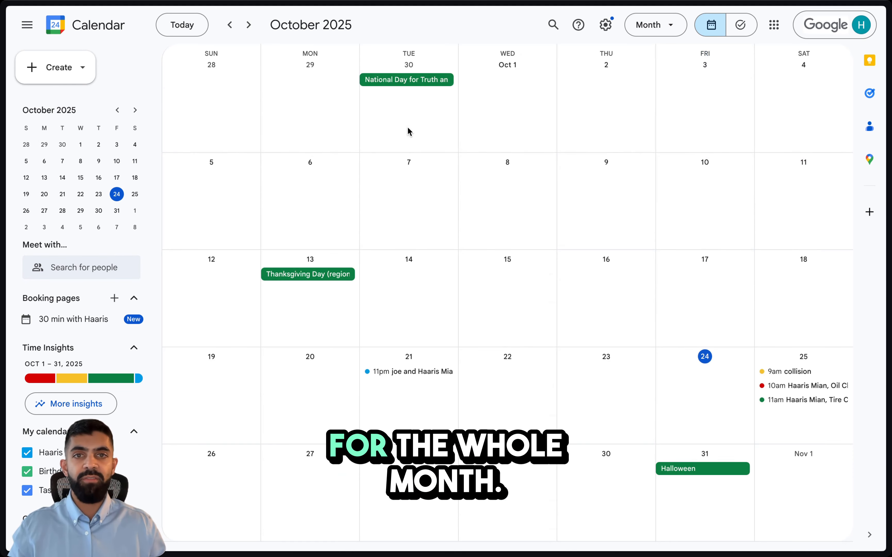
Switch to Day view, then return to Week view.
click(654, 25)
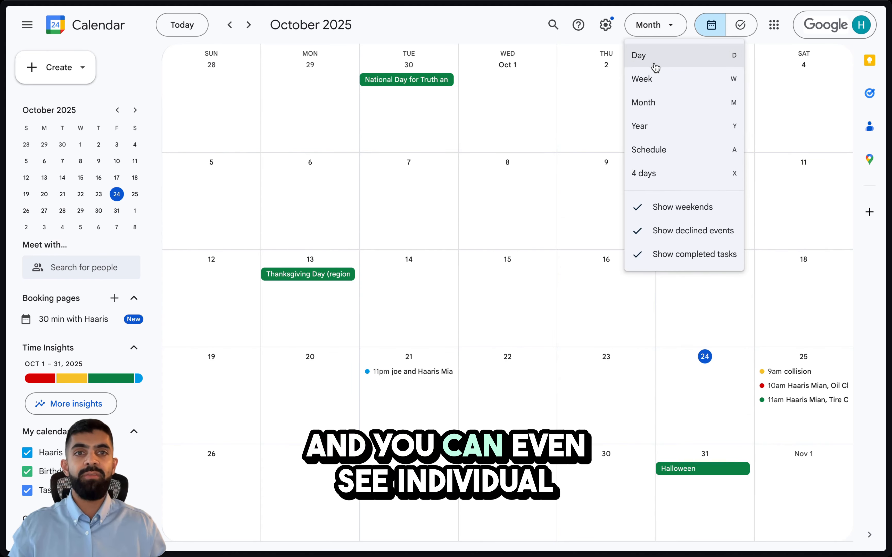
click(656, 68)
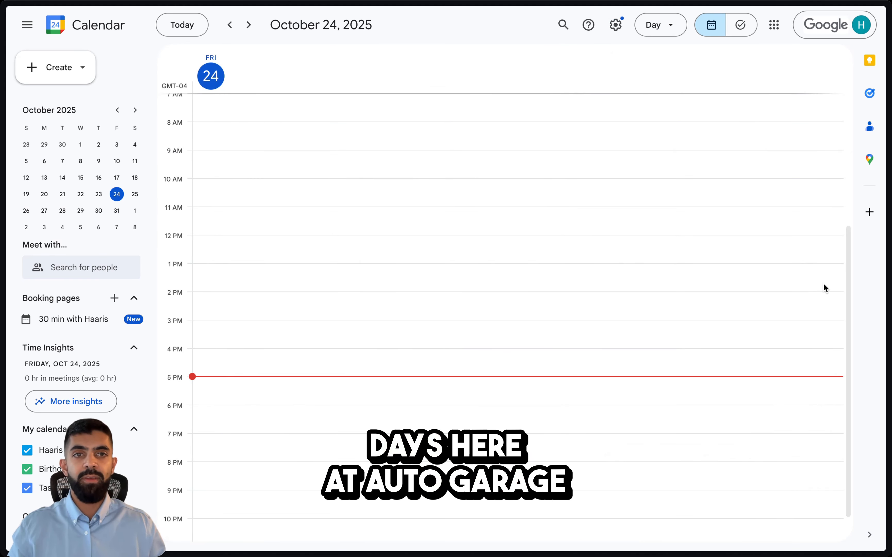
click(665, 29)
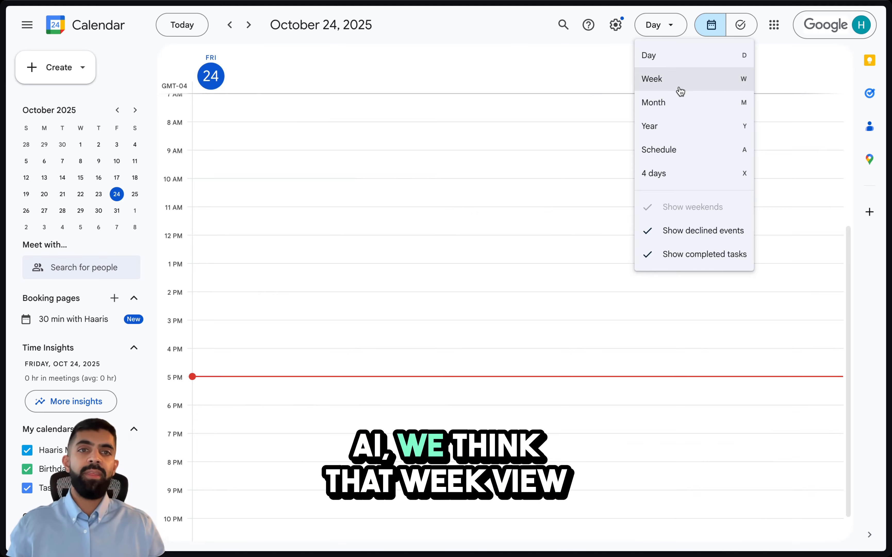
click(678, 85)
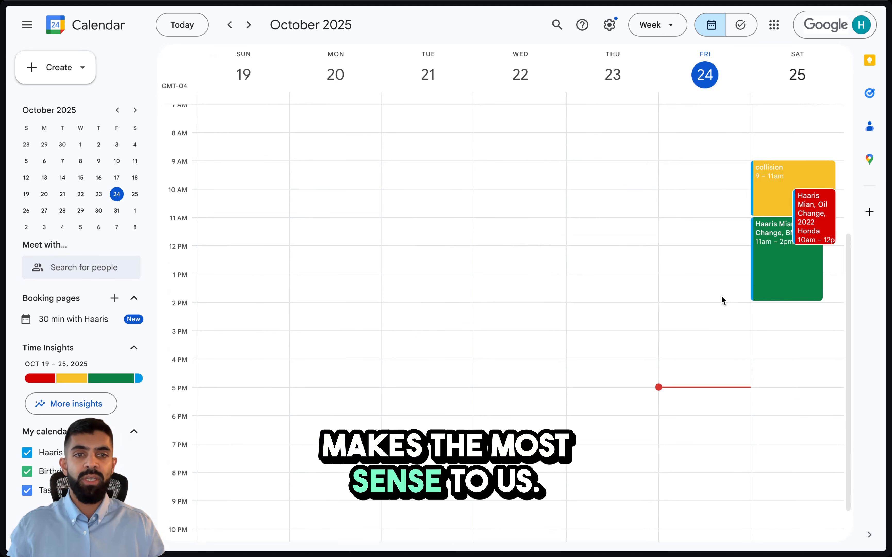
Advance the calendar to the week of October 26 – November 1.
scroll(779, 385, up, 2)
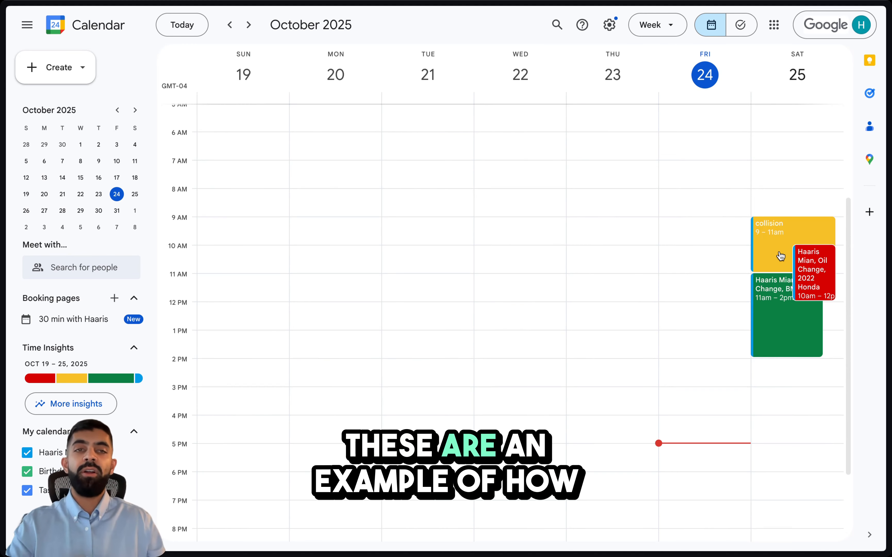
scroll(780, 259, down, 1)
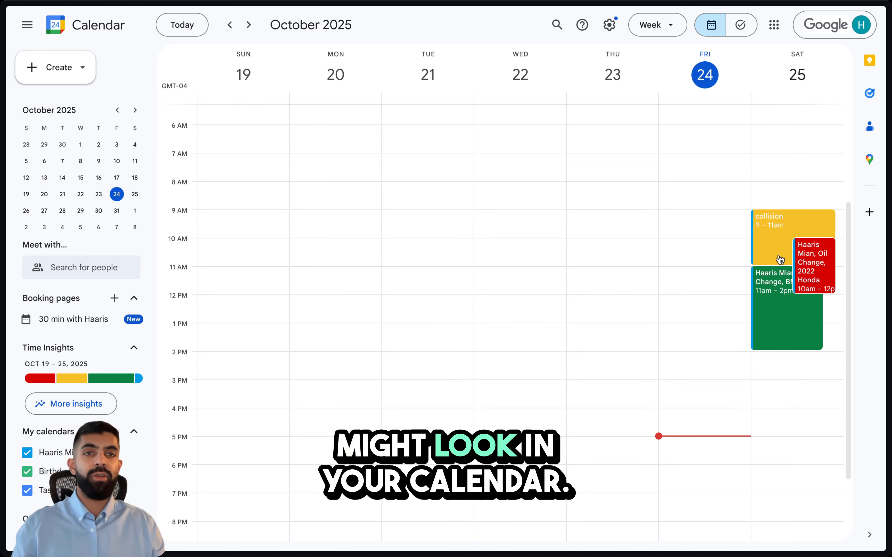
click(248, 24)
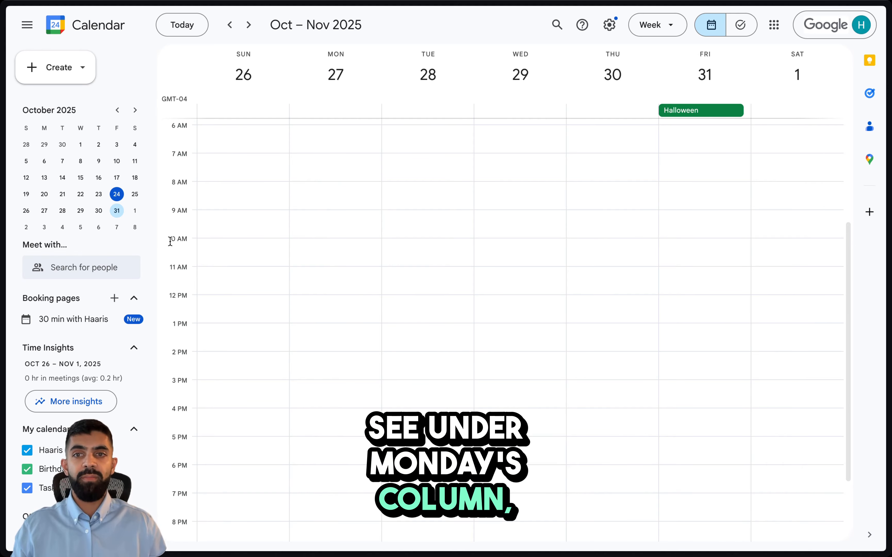
Create a Monday 10–11am 'Oil Change' event with the customer's name, 2022 Honda Civic and phone number.
drag(333, 242, 336, 266)
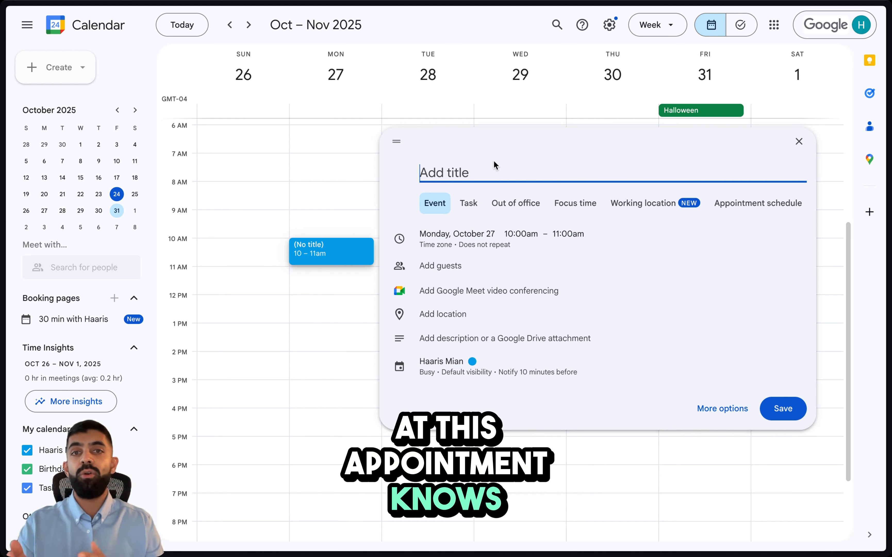
text(T)
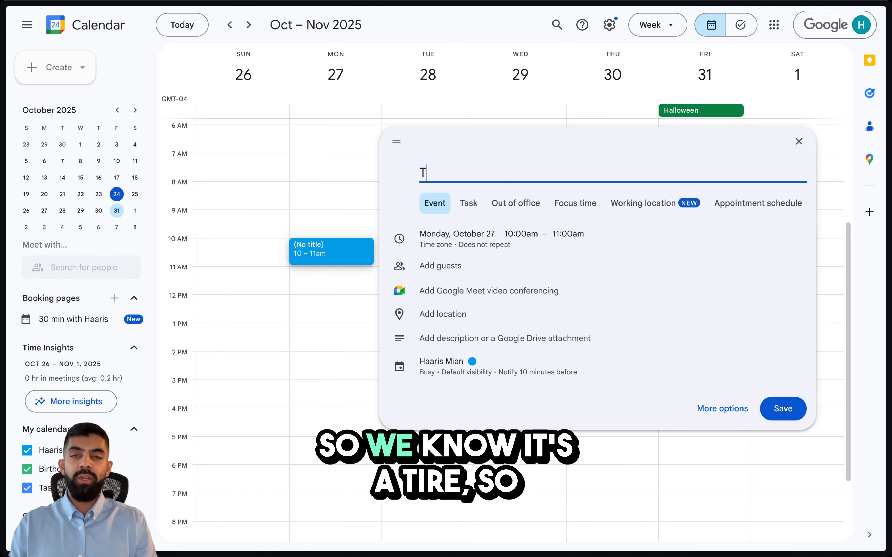
text(Oil)
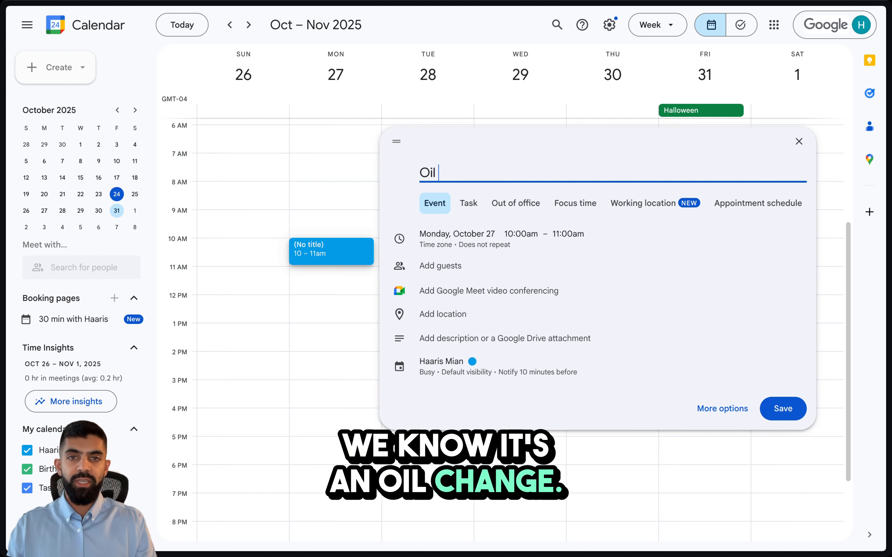
text( Chang)
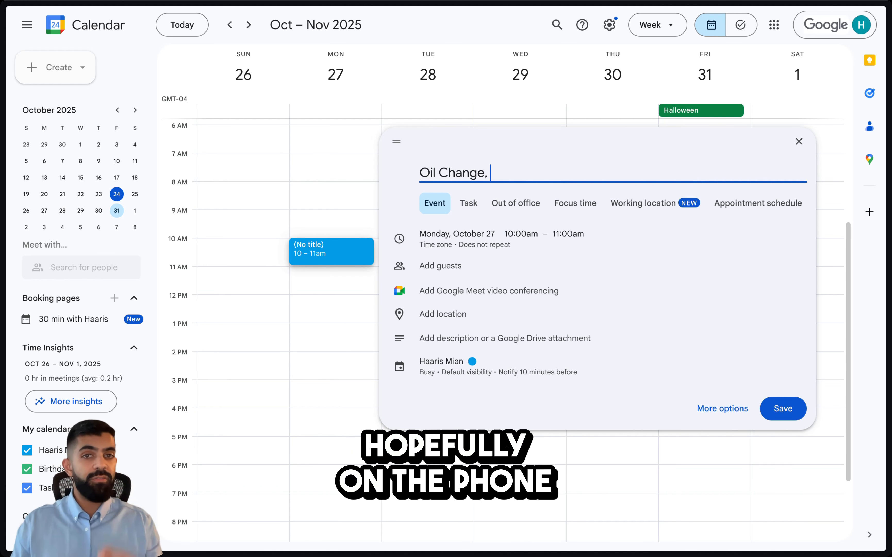
text(e, Ha)
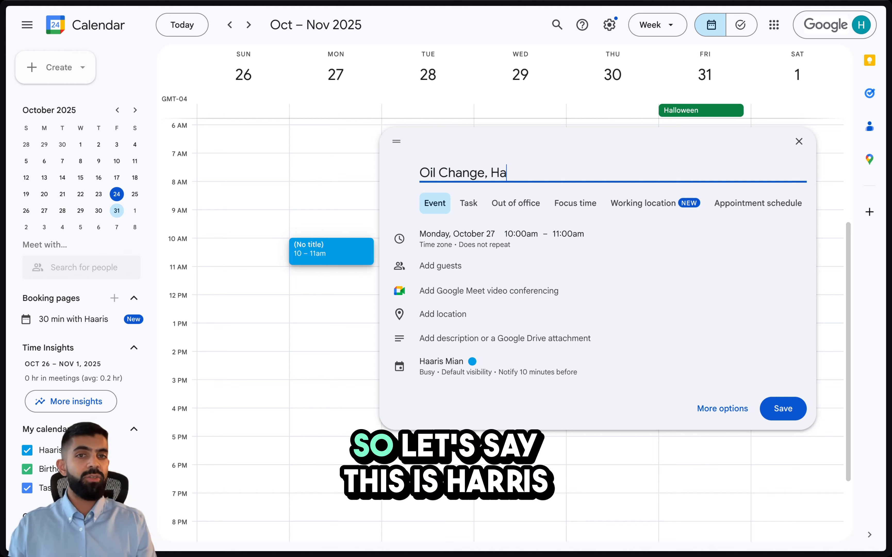
text(aris, )
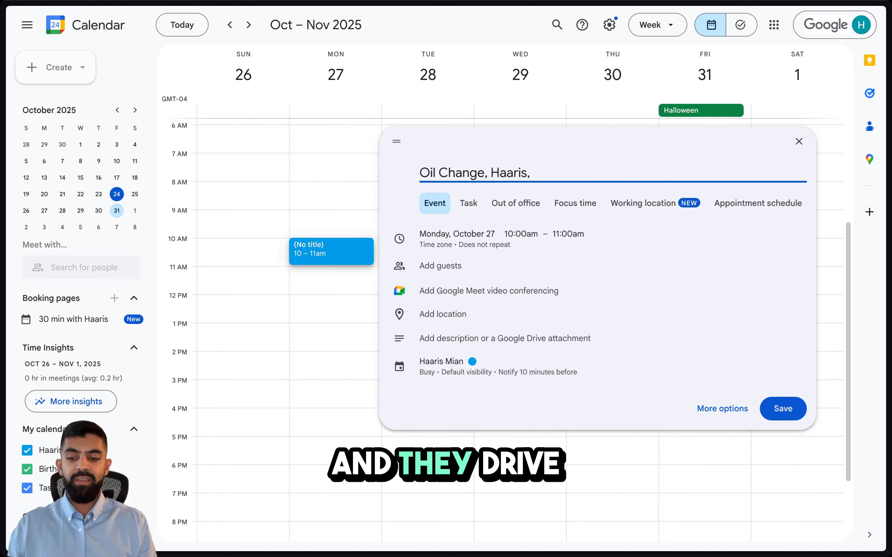
text(2022 H)
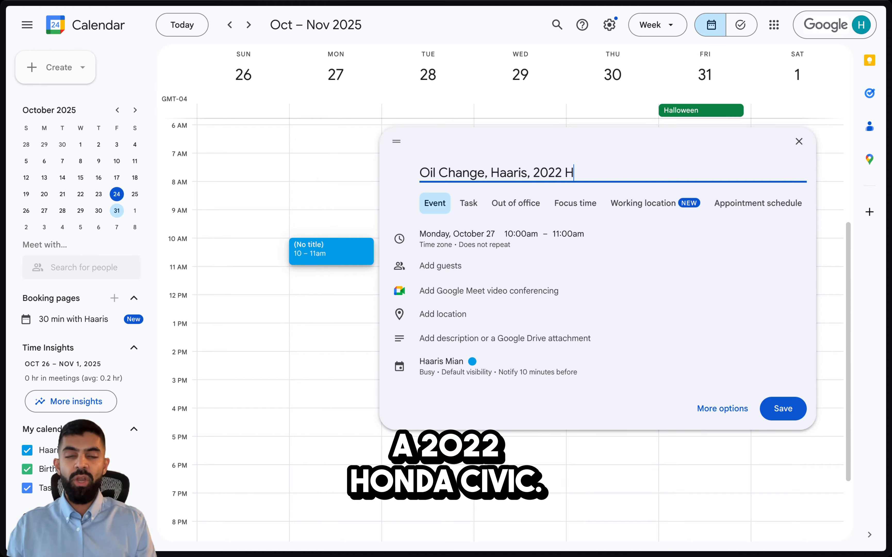
text(onda Civic,)
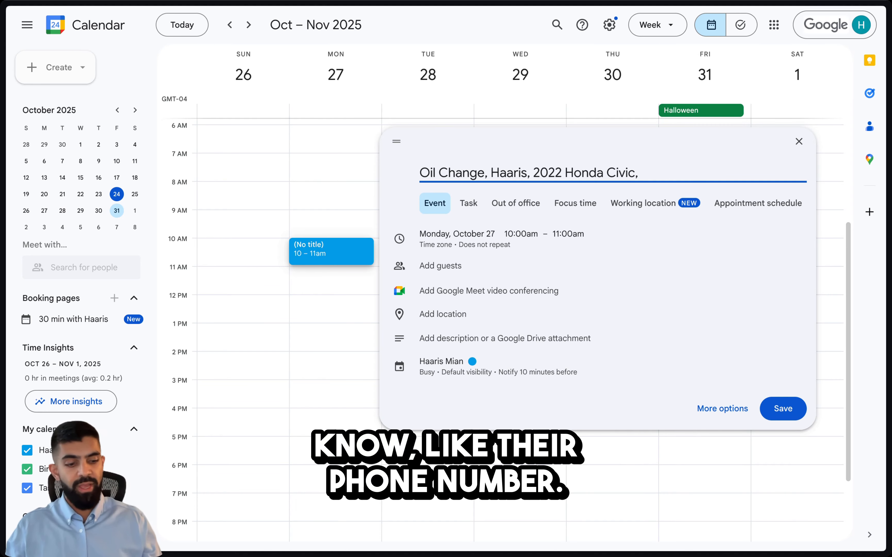
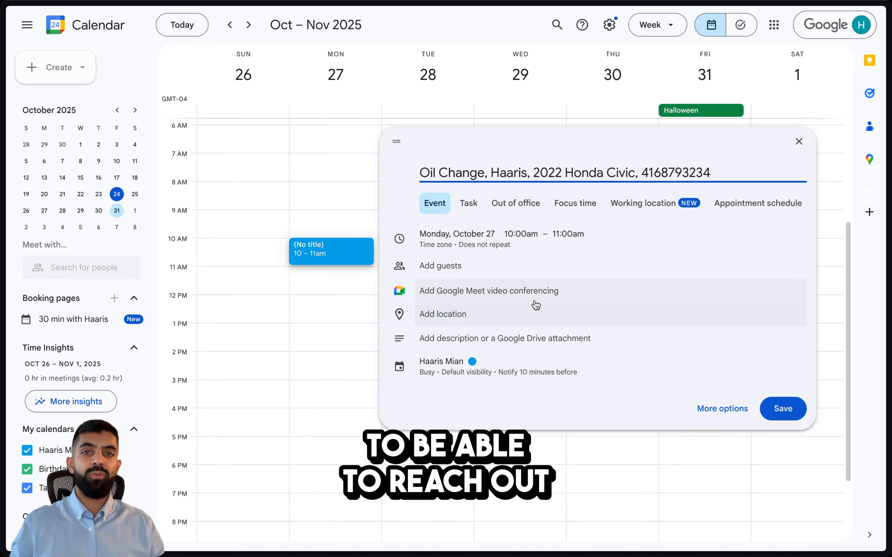
click(783, 409)
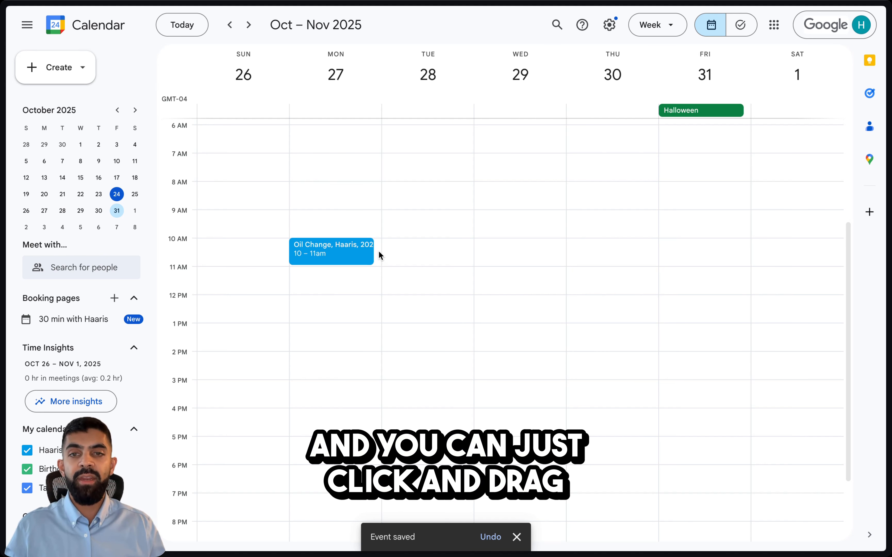
Create a Monday 10:15am–12:15pm event titled with the customer's name, 2015 M3 BMW and number.
drag(378, 250, 373, 297)
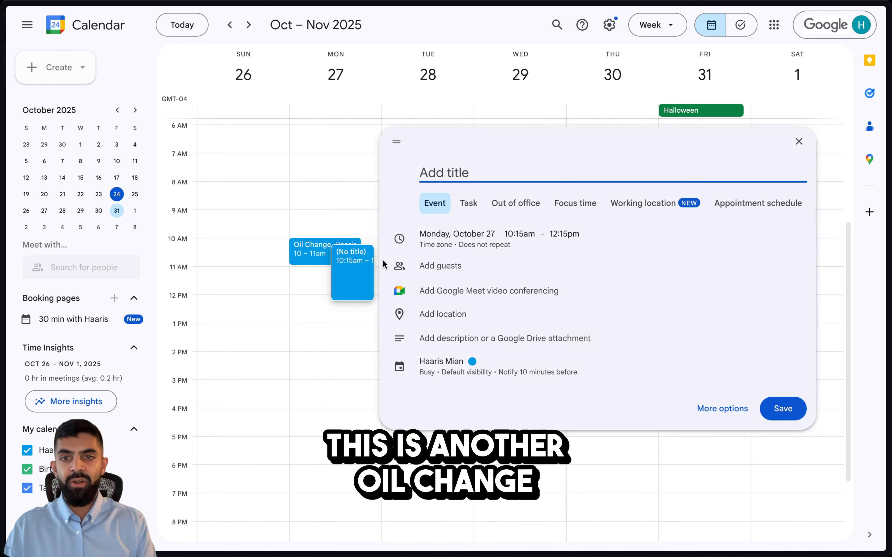
text(Oil)
key(BackSpace)
key(BackSpace)
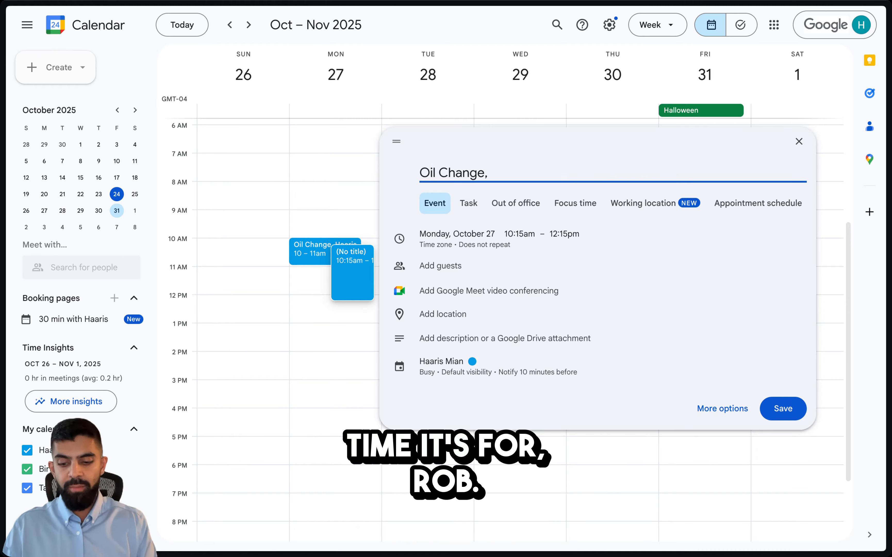
text(Rob.m)
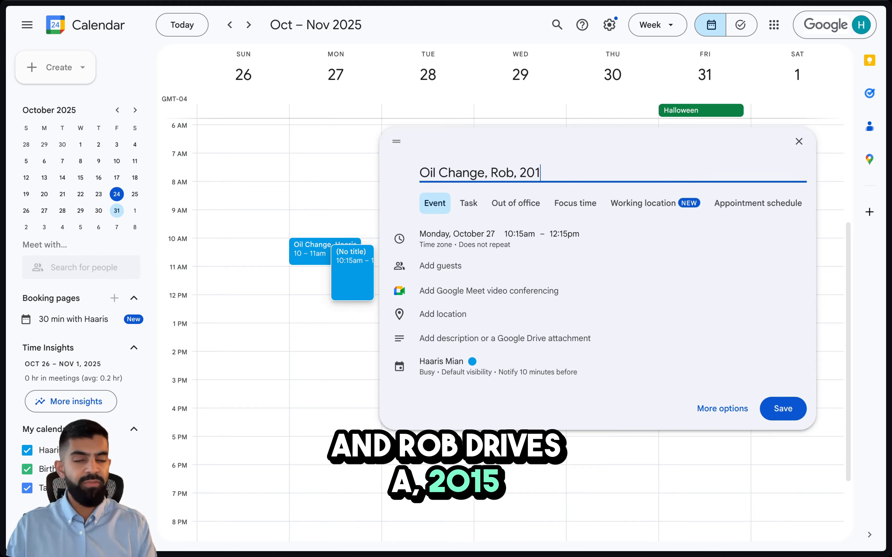
text(2015 M3 BM)
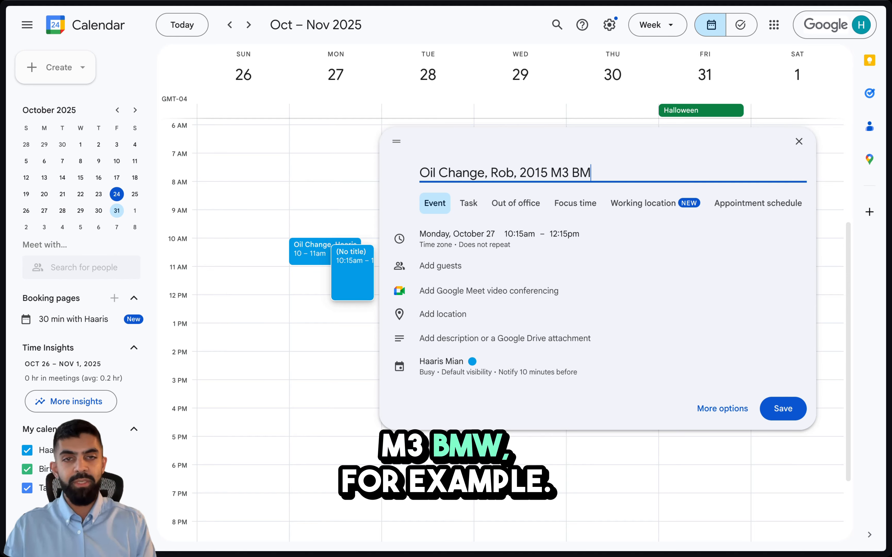
text(W)
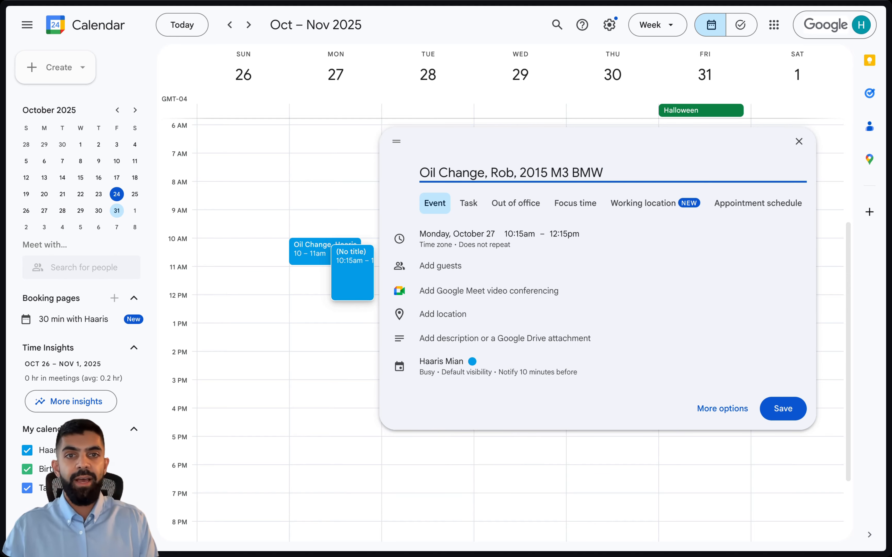
text(, 111111111)
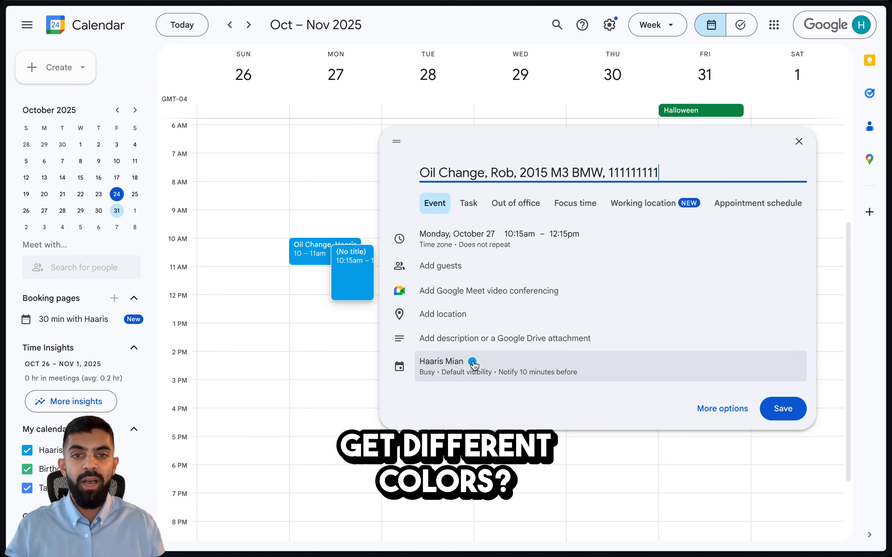
Colour the appointment Basil green and save it.
click(473, 362)
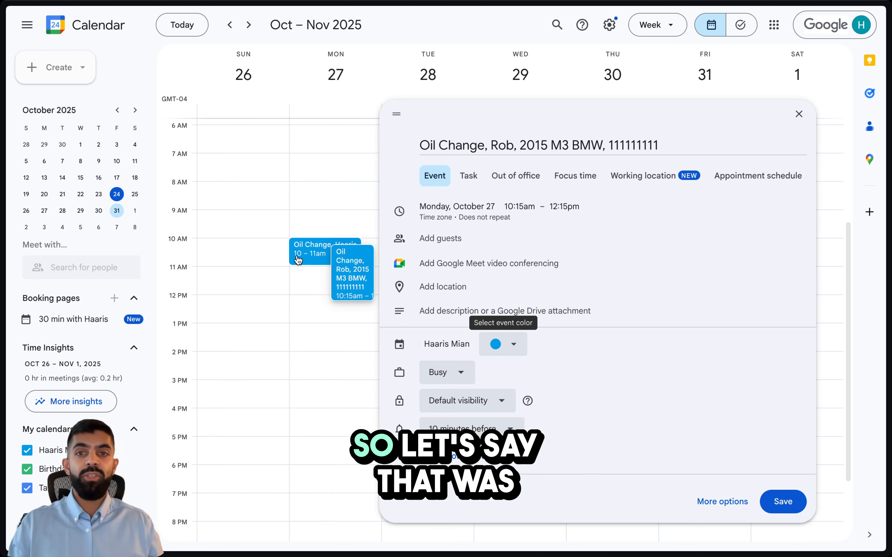
click(509, 344)
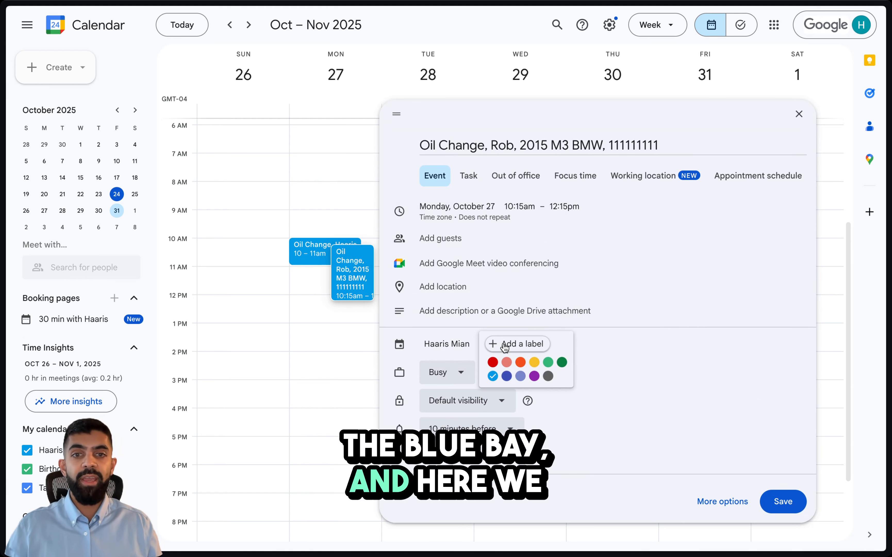
click(561, 364)
click(783, 501)
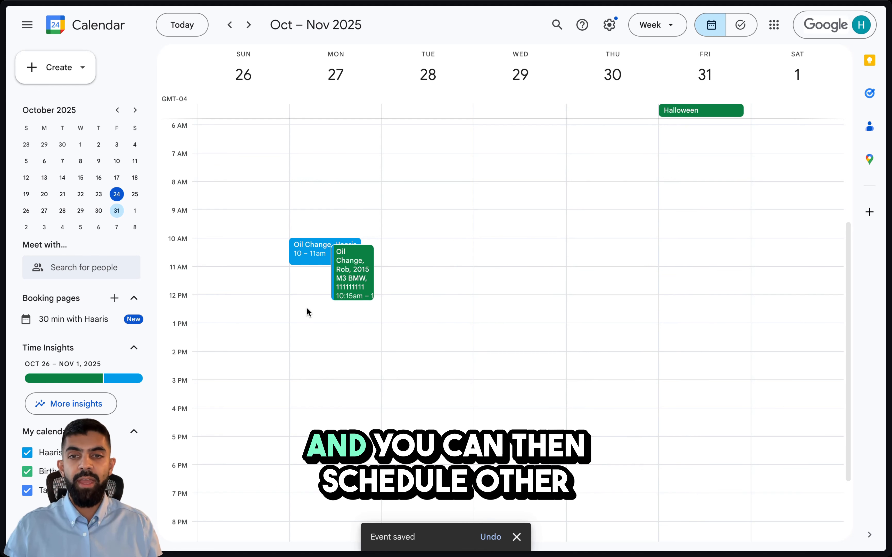
Block out Monday 12–1pm in Banana yellow, titled 'Tire Change,' with the customer's name.
drag(304, 297, 304, 321)
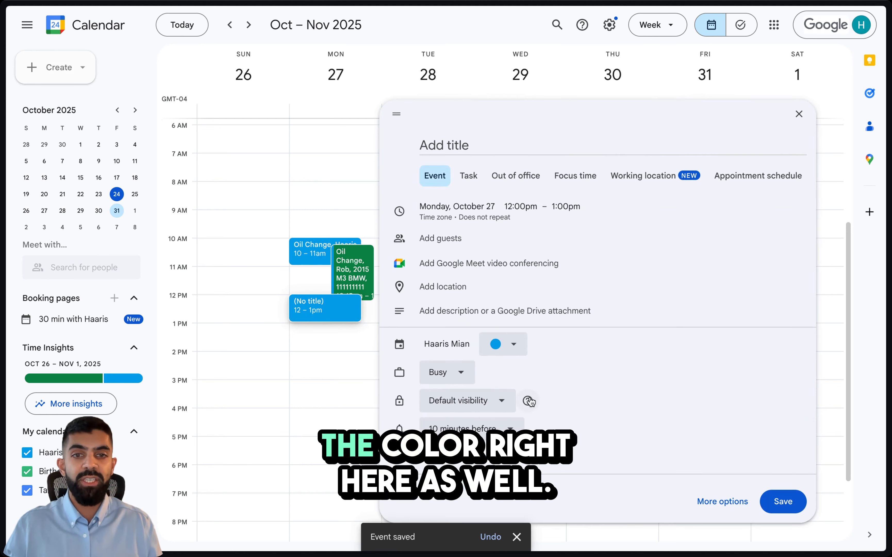
click(510, 344)
click(534, 362)
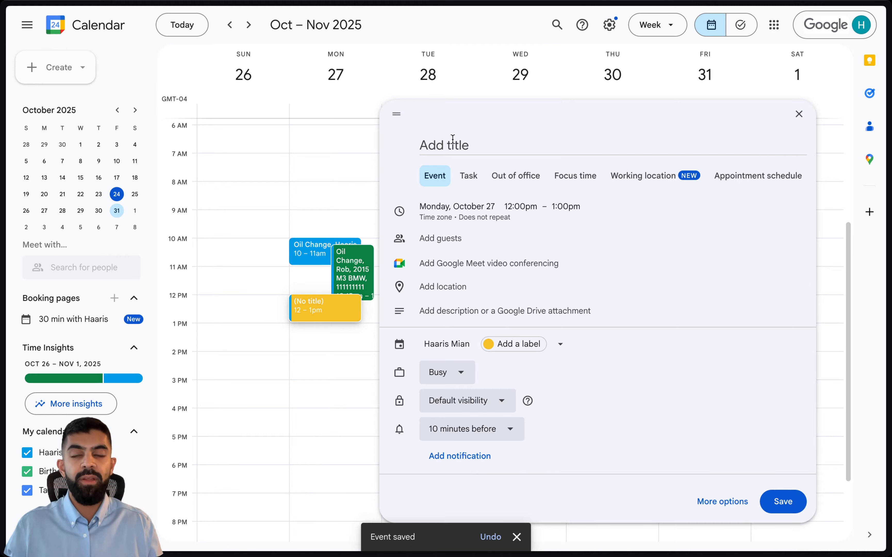
click(453, 147)
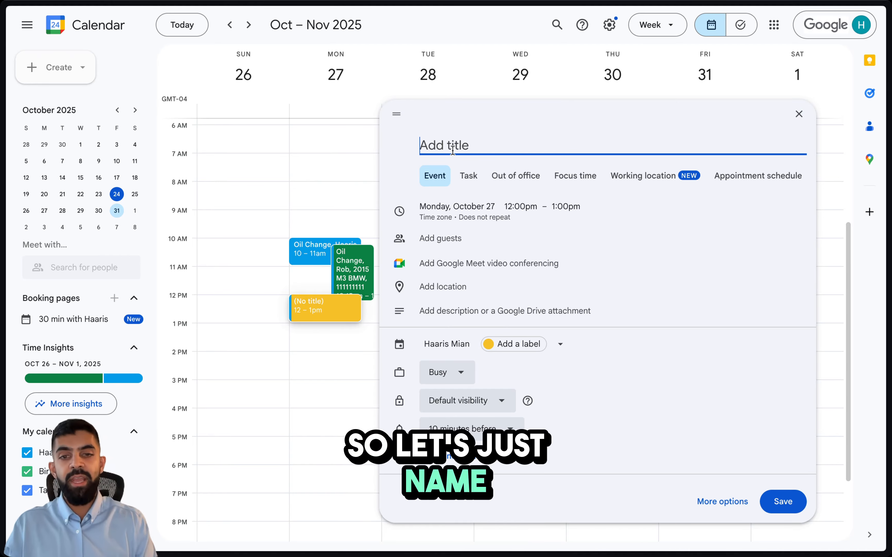
text(Tire C)
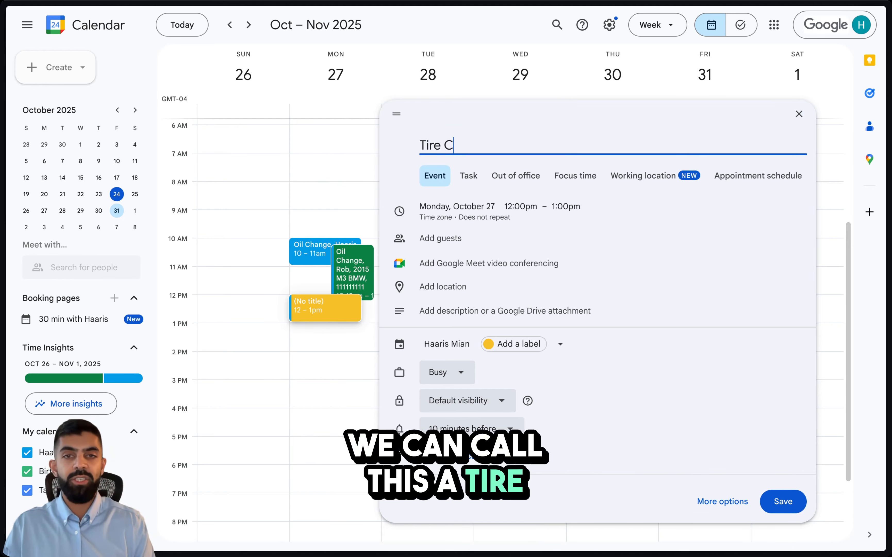
text(hange,)
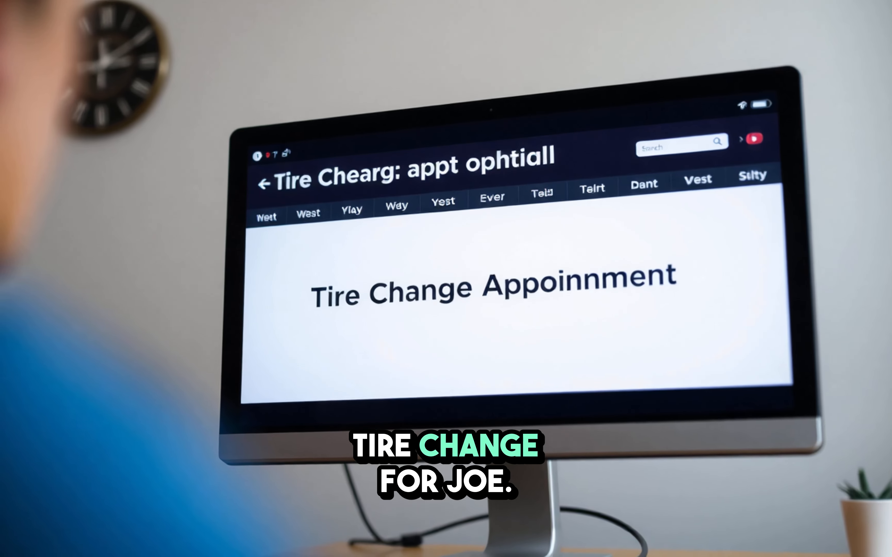
text(Joe,)
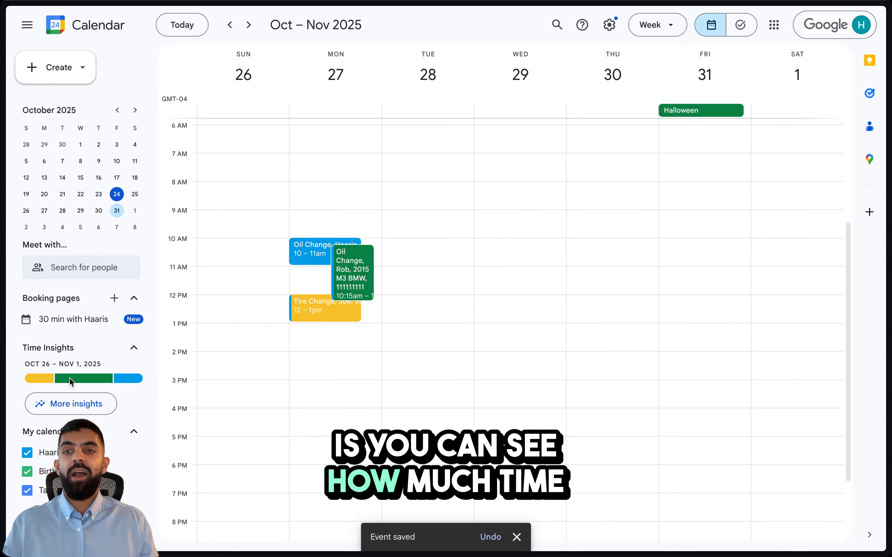
mouse_move(114, 378)
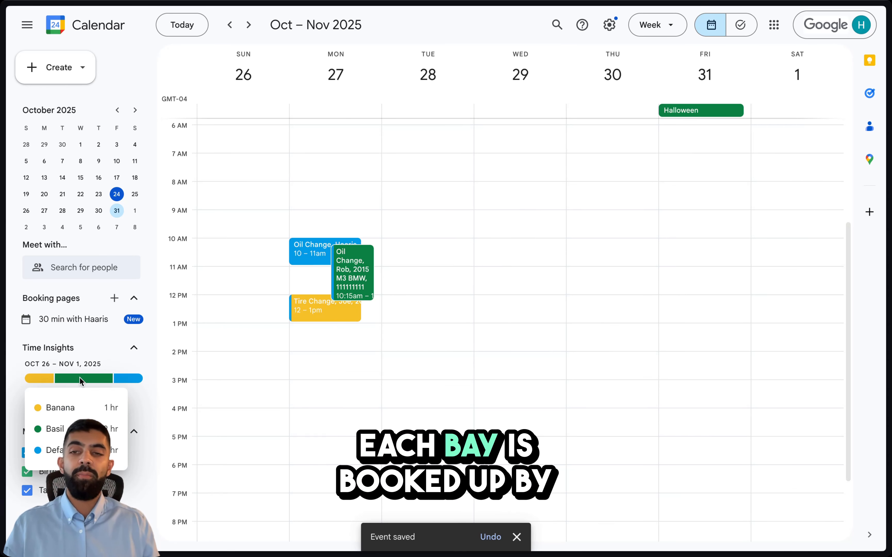